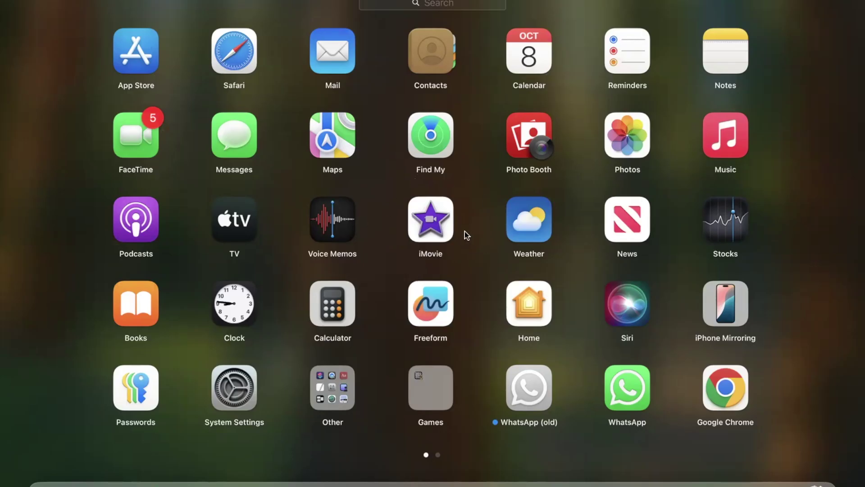
Open iMovie and add Test Video.mp4 from the desktop to the empty My Movie timeline
left_click(429, 220)
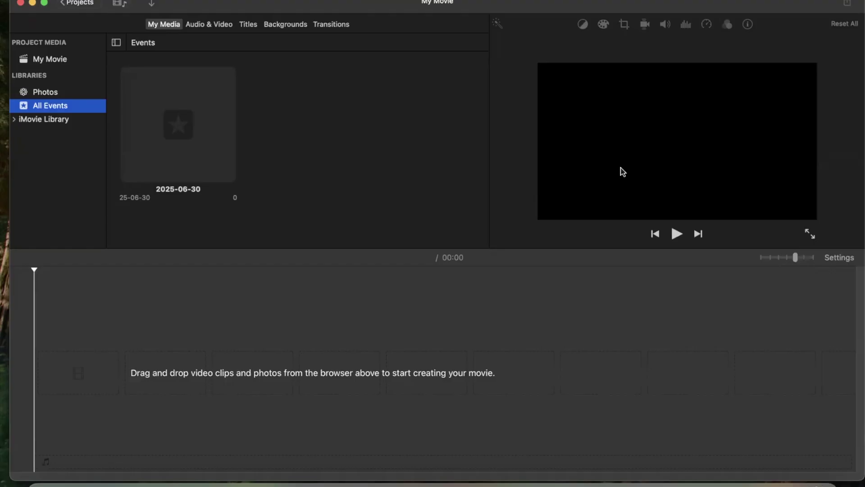
left_click(363, 347)
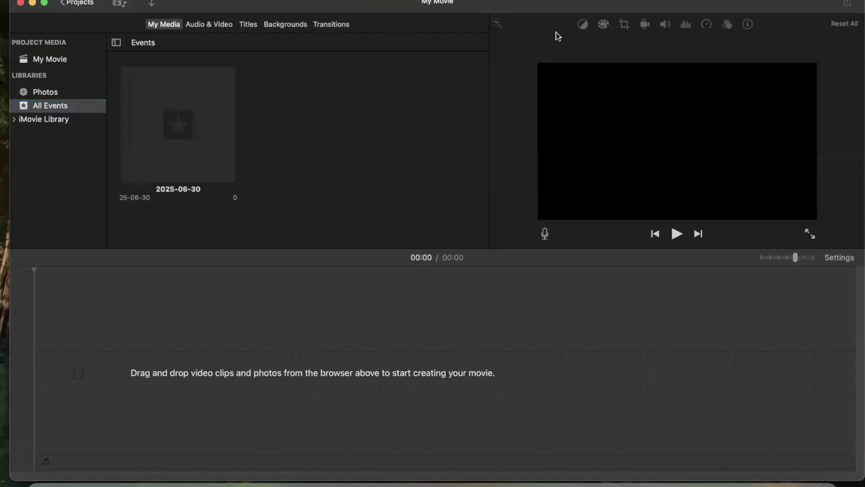
left_click_drag(590, 2, 458, 0)
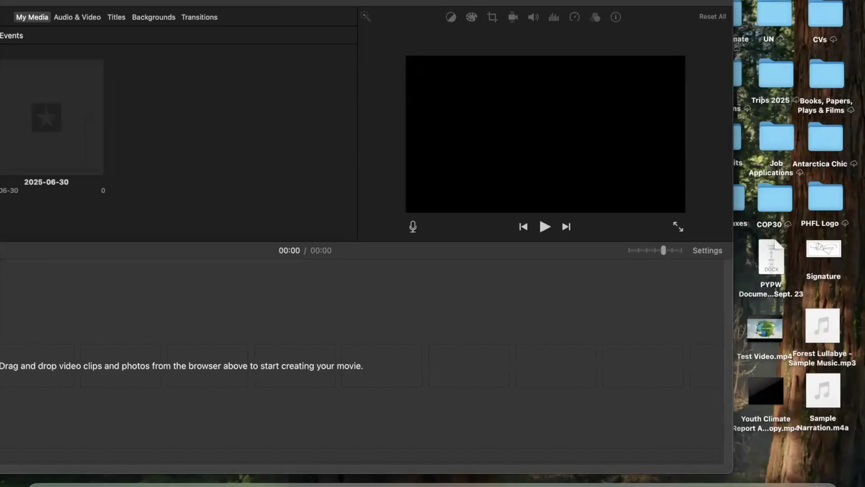
left_click(776, 335)
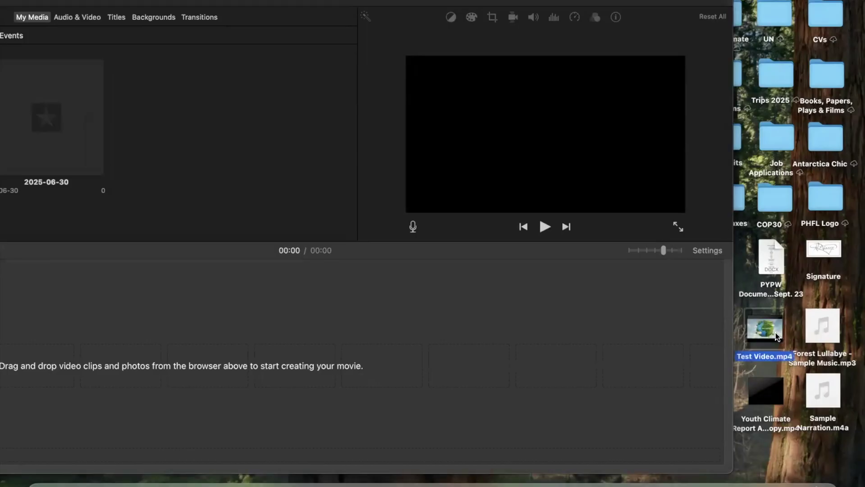
left_click_drag(776, 336, 3, 369)
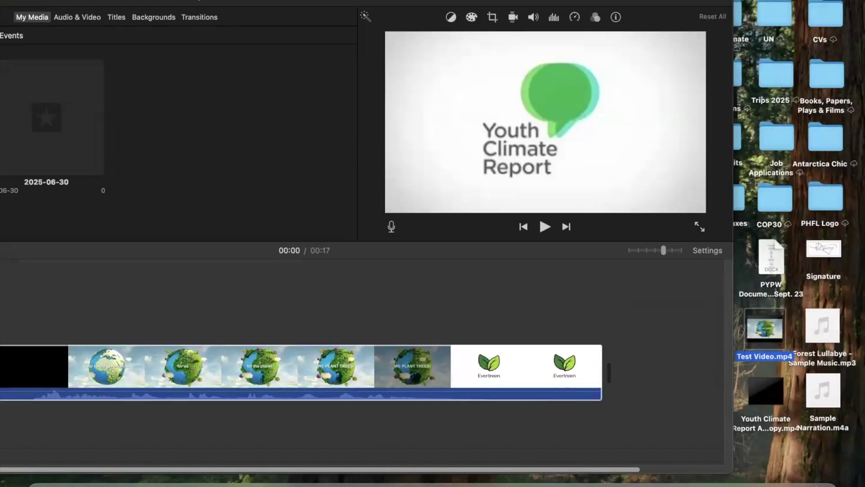
key("fn+ctrl+c")
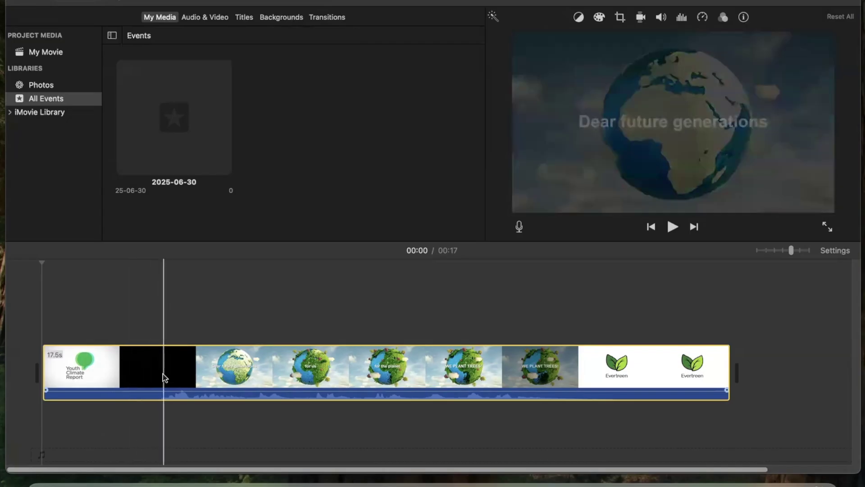
Split the video clip at about 3 seconds, in the black section after the Youth Climate Report logo
left_click(160, 374)
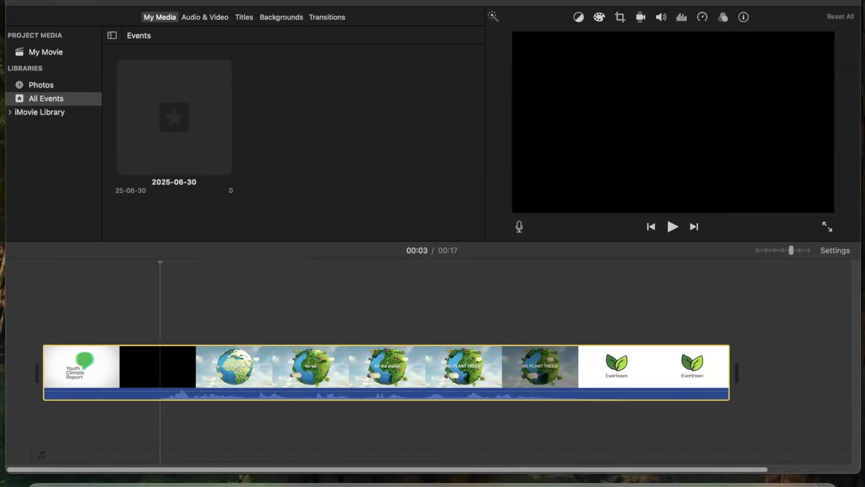
left_click(149, 0)
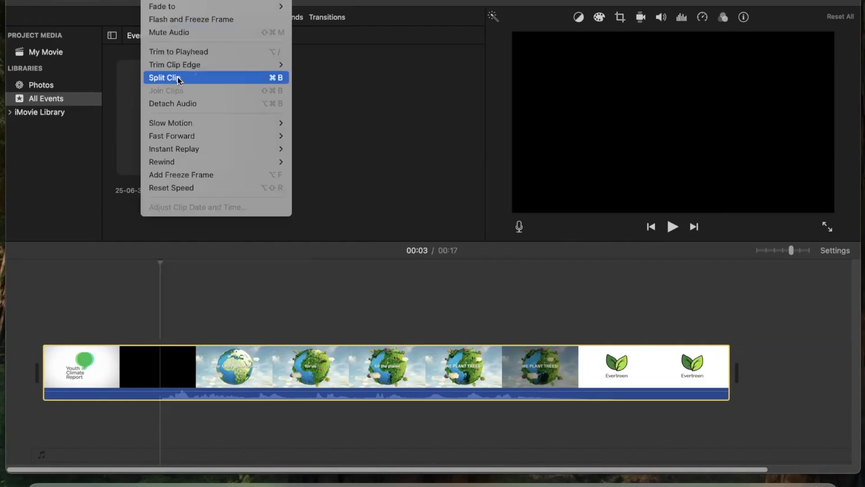
left_click(207, 78)
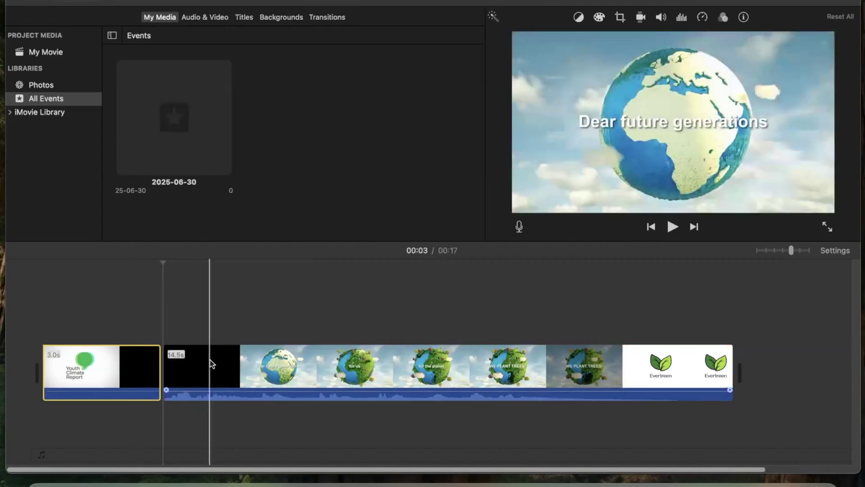
Delete the opening clip with the Youth Climate Report logo and briefly play the new start of the movie
left_click(264, 365)
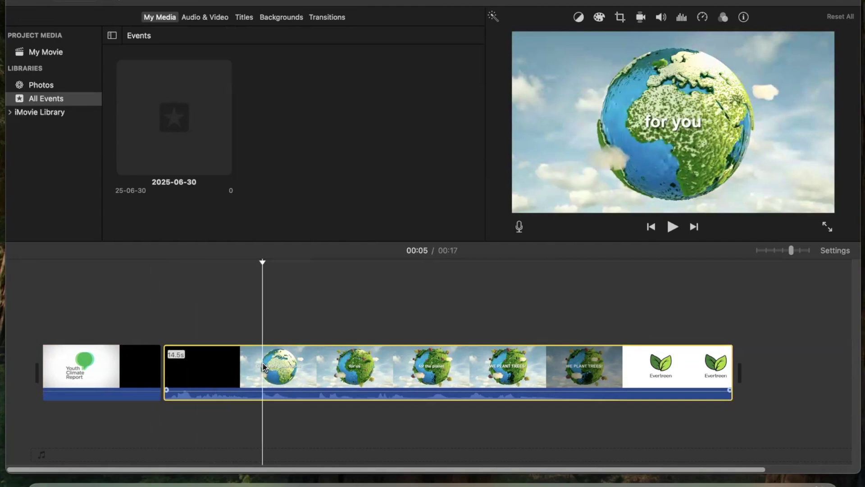
left_click(108, 367)
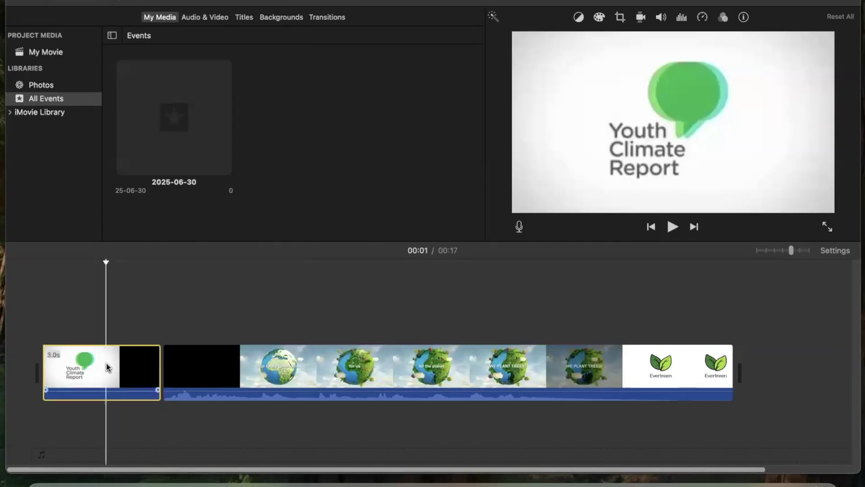
key("Delete")
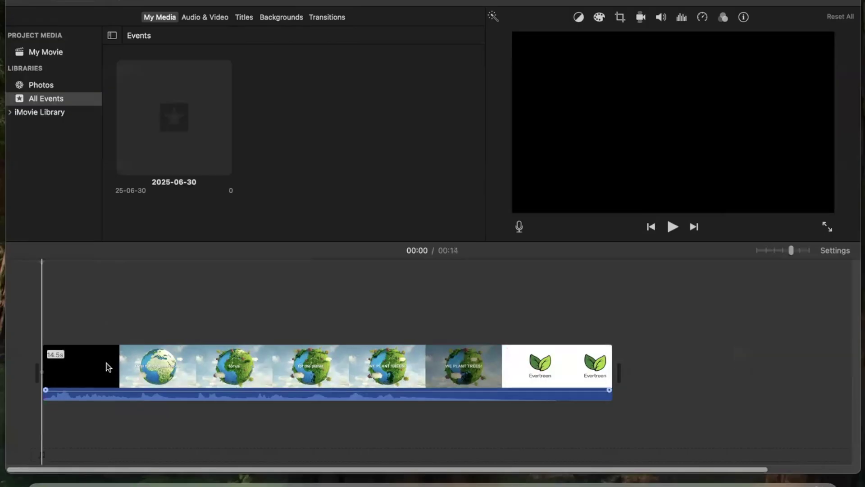
key("space")
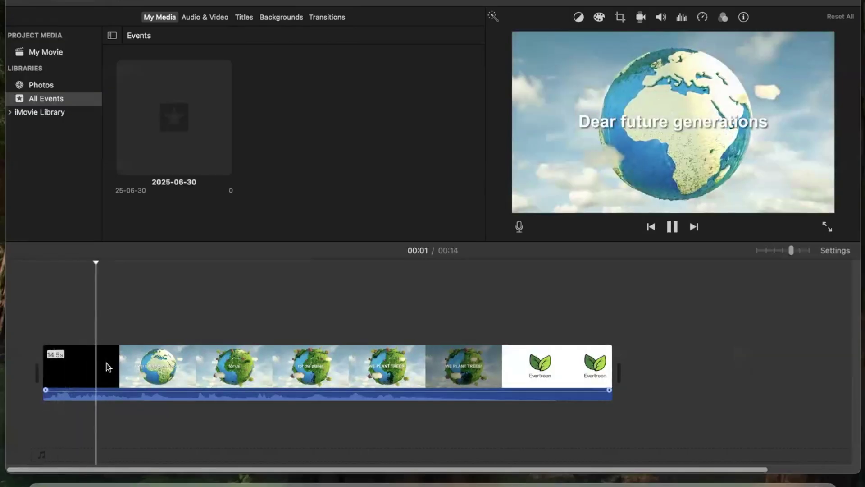
key("space")
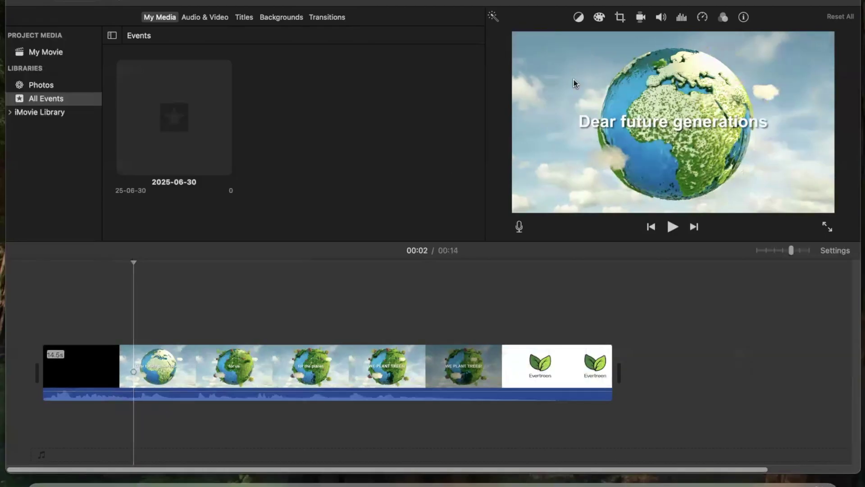
Add Sample Narration.m4a from the desktop below the video and align its start with the beginning of the movie
left_click_drag(635, 4, 561, 1)
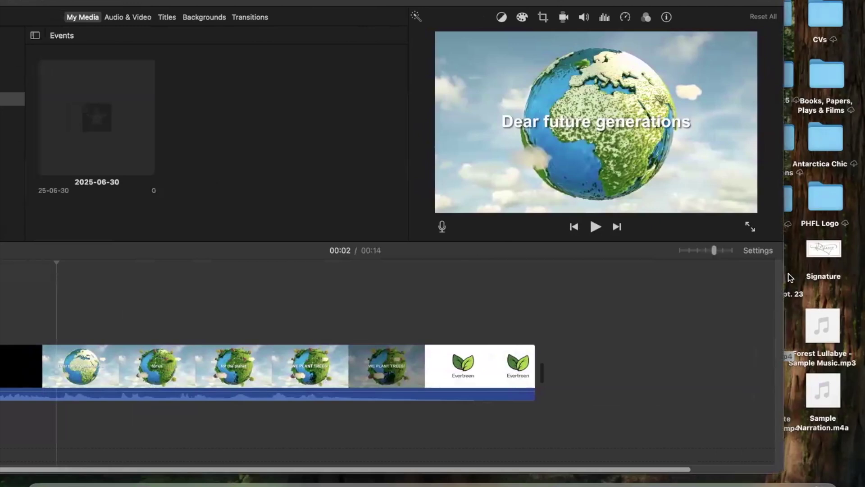
mouse_move(825, 392)
left_click(835, 398)
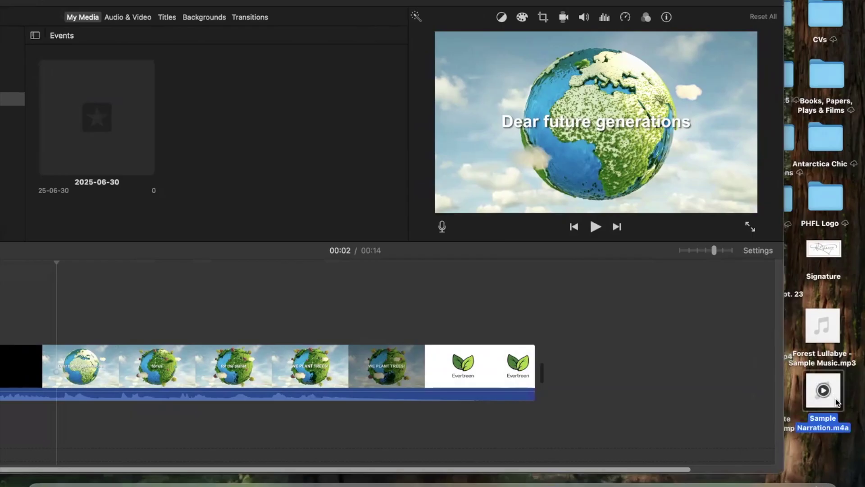
left_click_drag(835, 399, 58, 322)
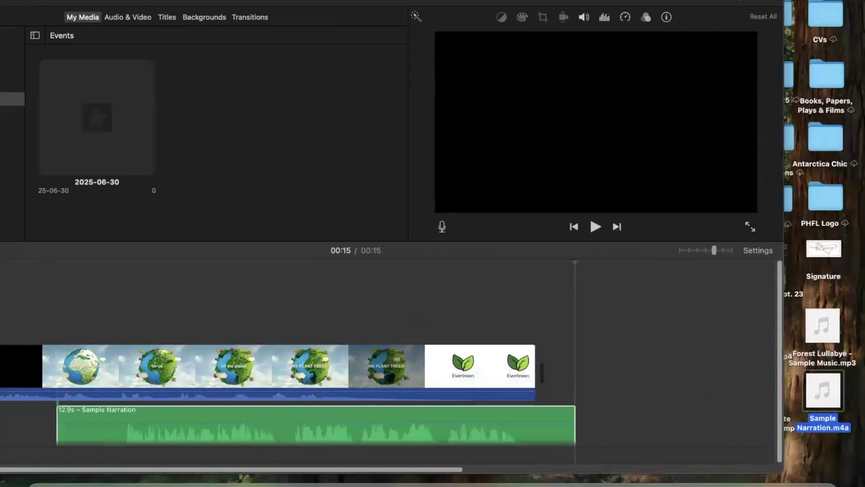
left_click_drag(269, 2, 389, 1)
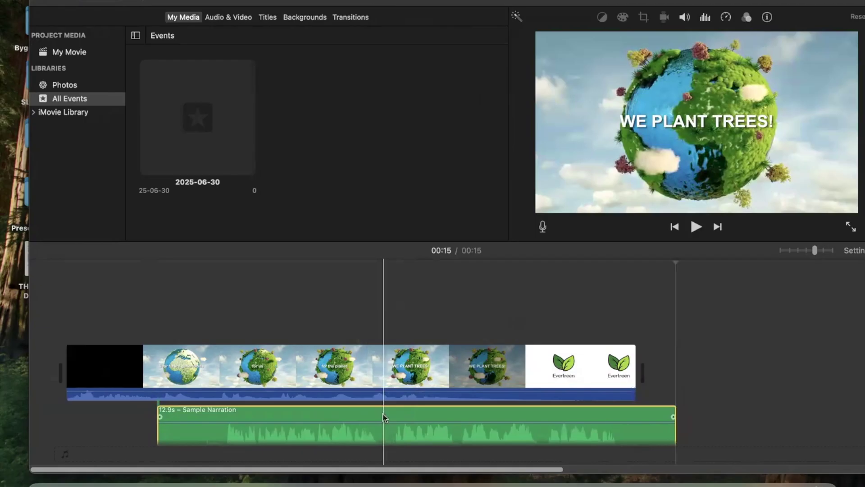
left_click_drag(382, 417, 289, 412)
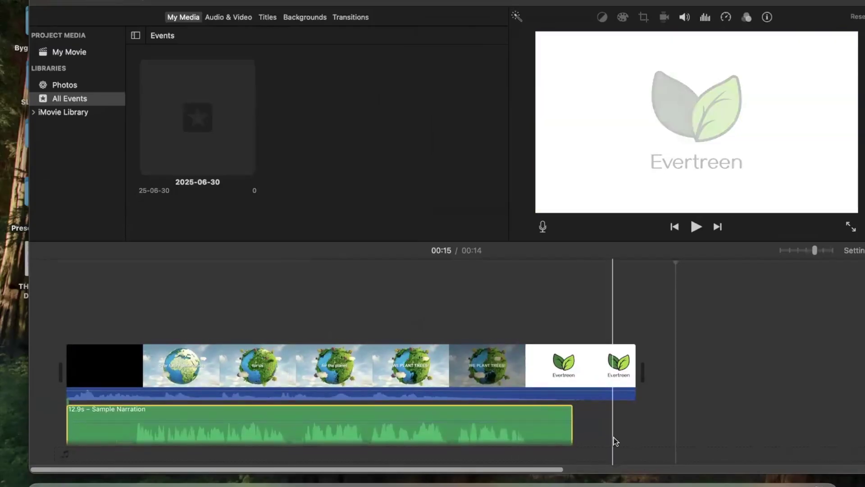
Play the movie from the start to hear the narration together with the video's original sound
left_click(66, 307)
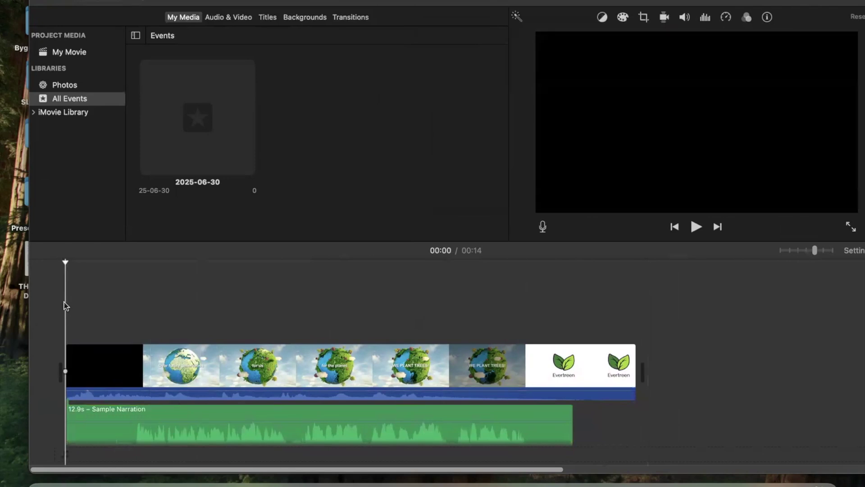
key("space")
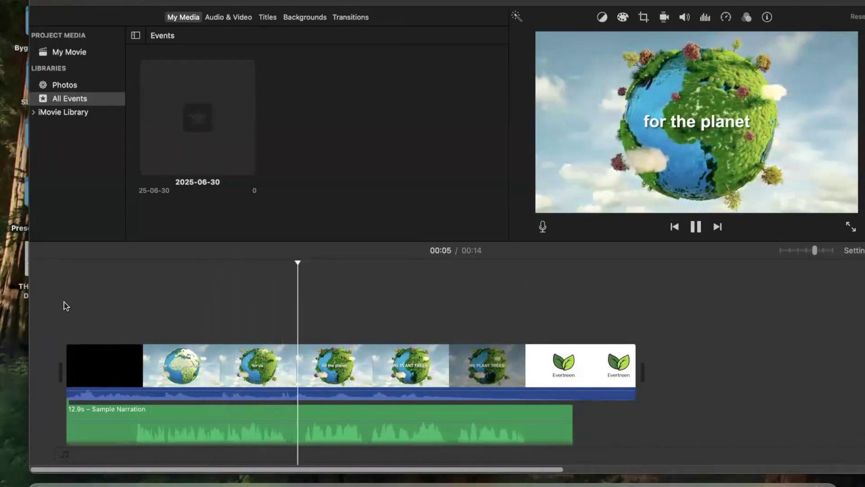
key("space")
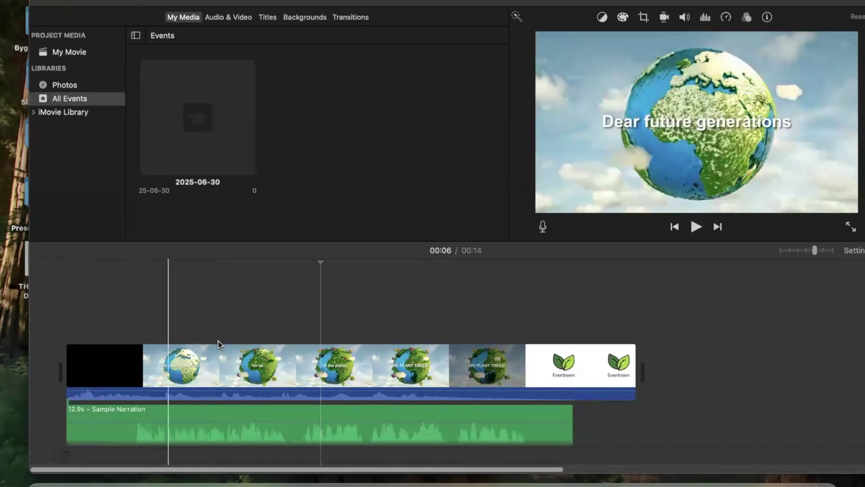
Lower the video clip's own audio to silence and play the movie with only the narration
left_click(291, 366)
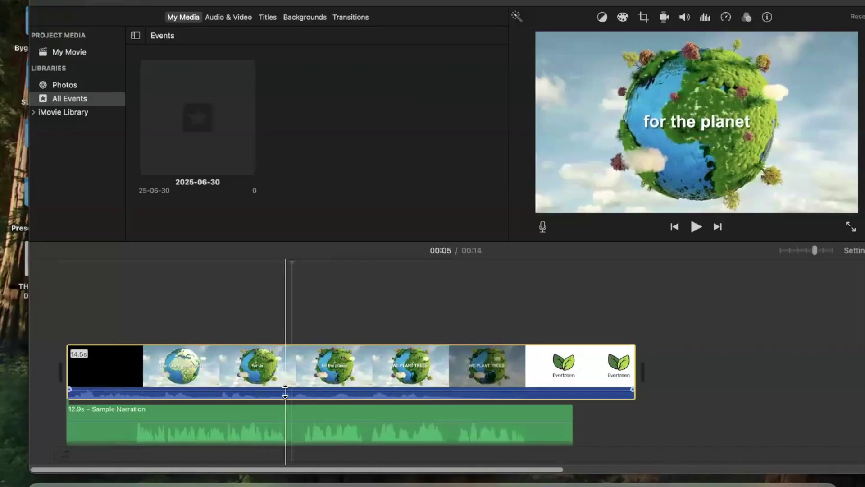
left_click_drag(285, 391, 283, 401)
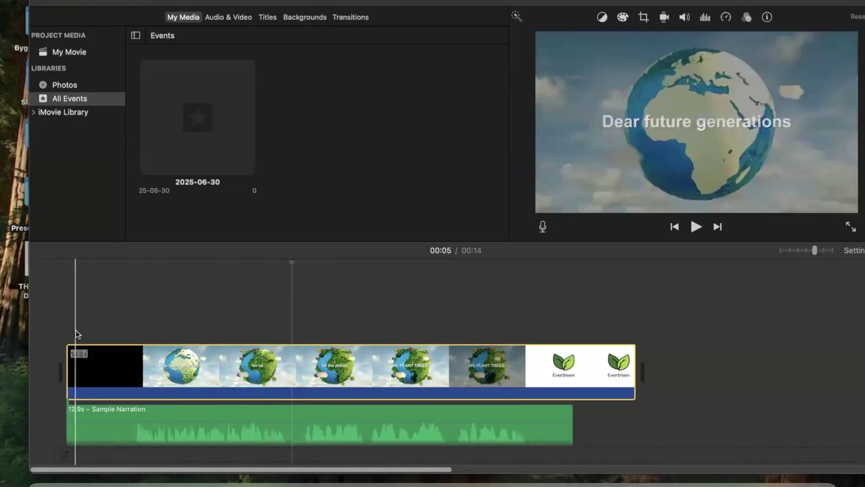
left_click(102, 330)
key("space")
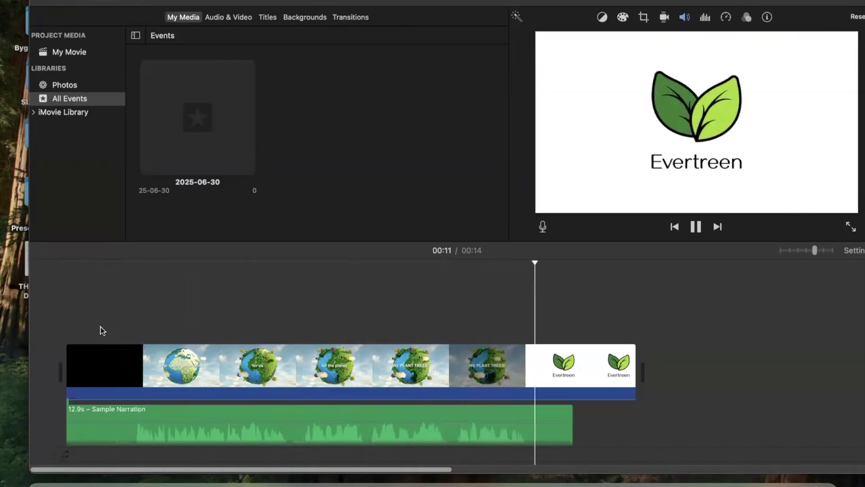
key("space")
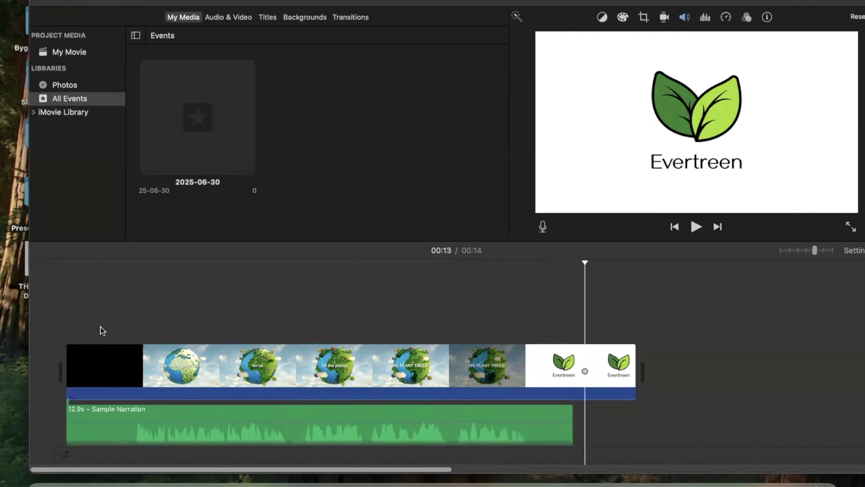
Add Forest Lullabye - Sample Music.mp3 from the desktop as an audio clip and align it with the start of the movie
left_click_drag(648, 1, 552, 1)
mouse_move(834, 323)
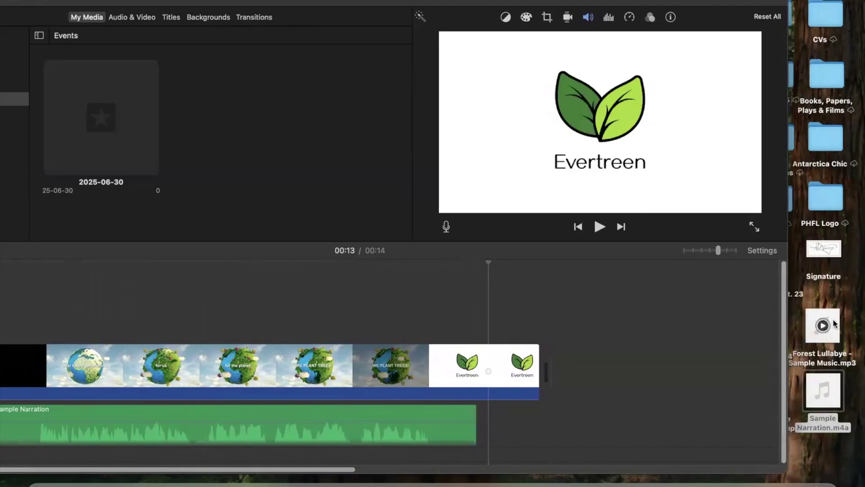
left_click(833, 317)
left_click_drag(833, 317, 45, 419)
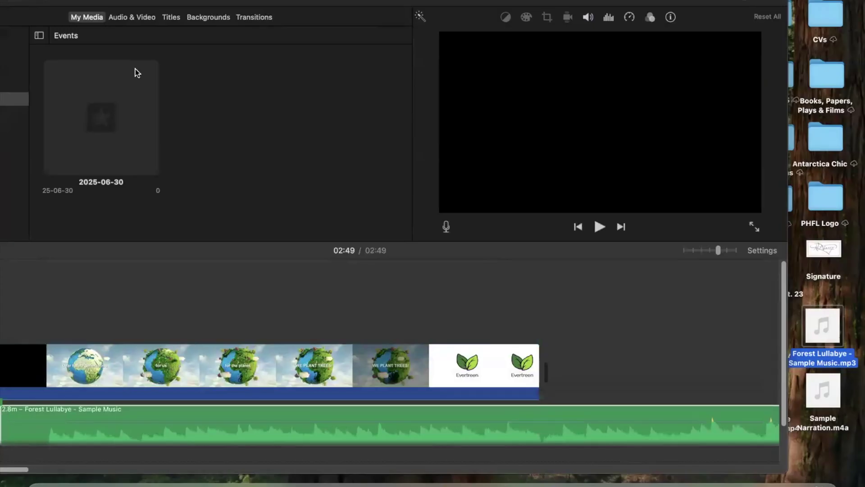
left_click_drag(177, 1, 245, 1)
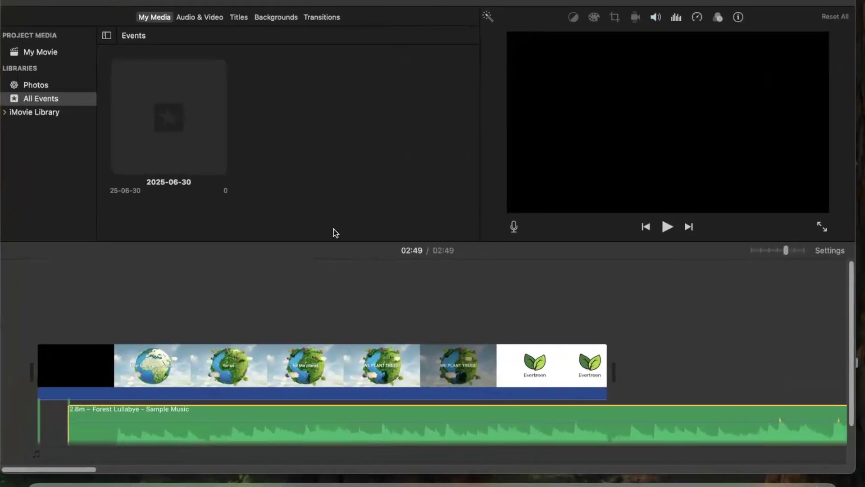
scroll(339, 303, "down", 3)
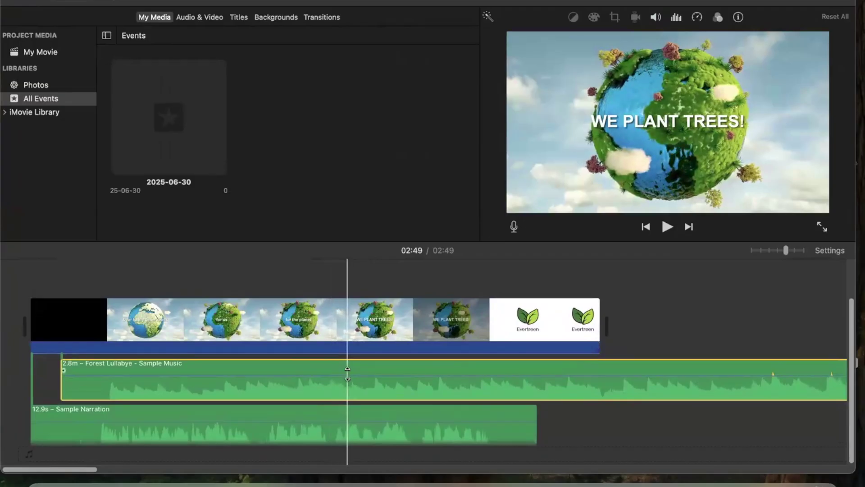
left_click_drag(347, 373, 315, 377)
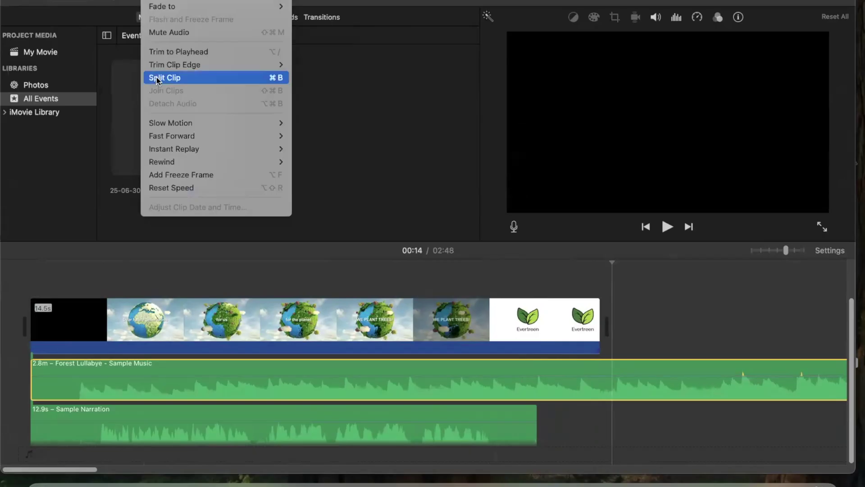
Cut the Forest Lullabye music off at the end of the video, deleting the excess, and lower the remaining music's volume
left_click(182, 78)
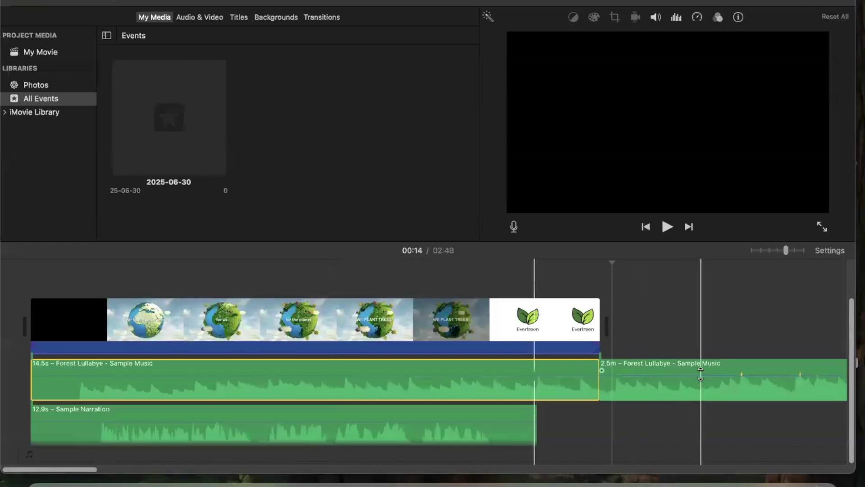
left_click(728, 371)
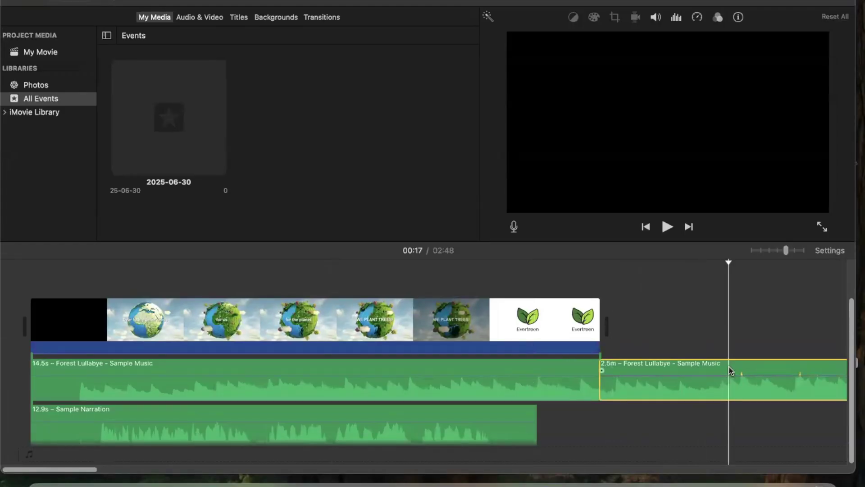
key("Delete")
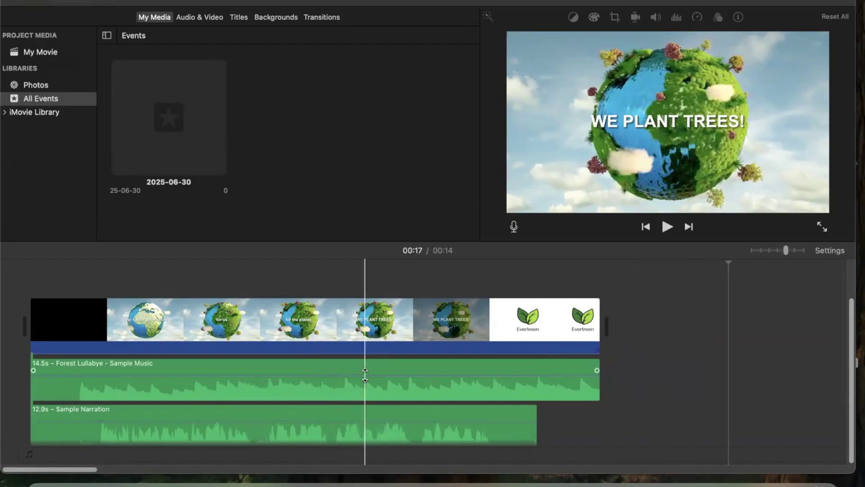
left_click_drag(365, 375, 365, 385)
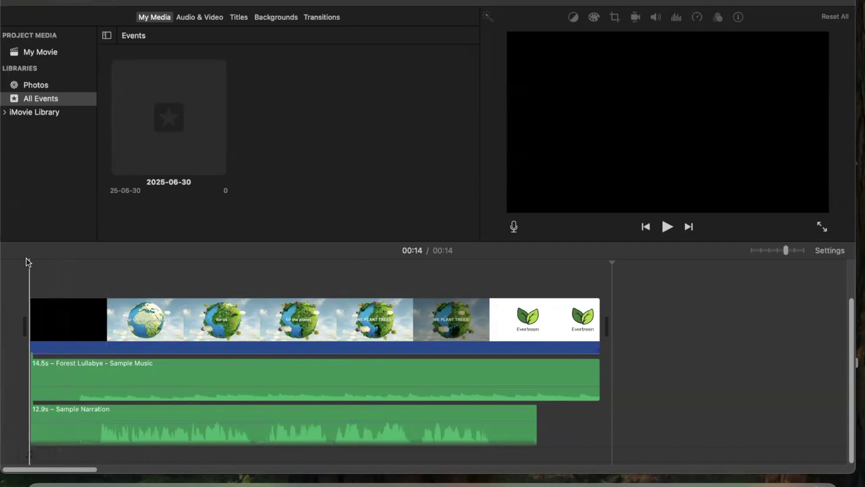
Play the whole movie from its start to hear the narration together with the lowered background music
left_click(26, 261)
key("space")
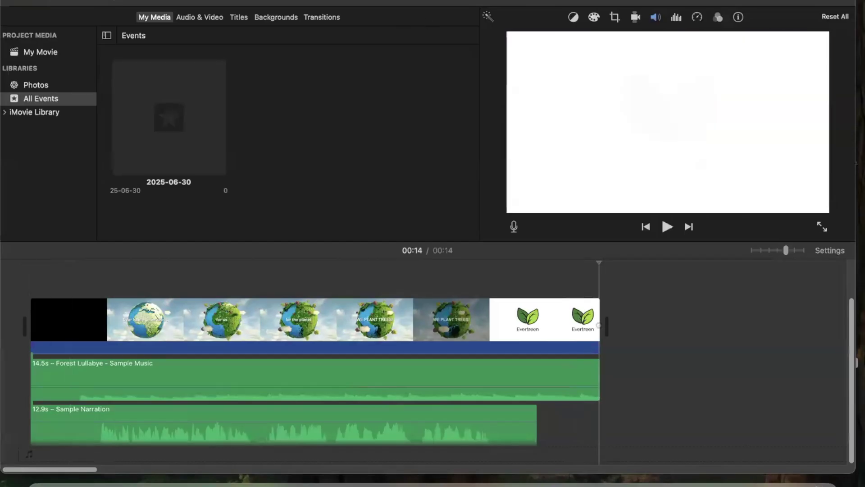
Add the Youth Climate Report video from the desktop after the Evertreen clip and play the movie across the join
left_click_drag(658, 0, 535, 0)
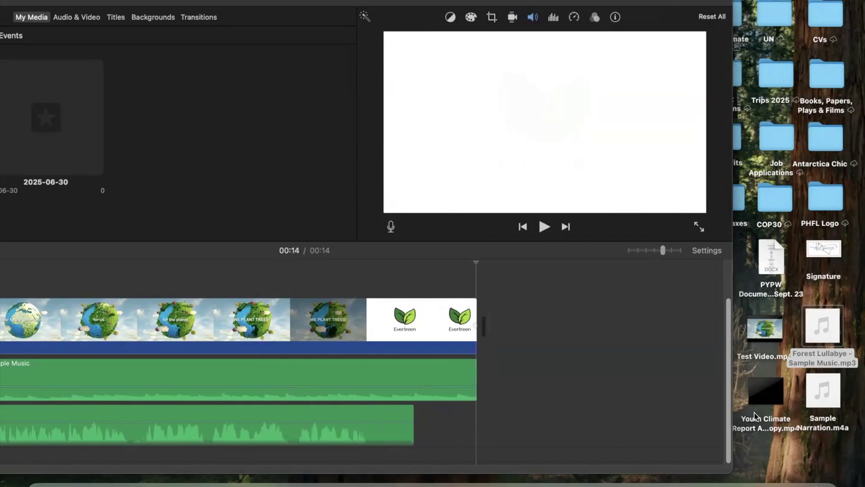
left_click(777, 401)
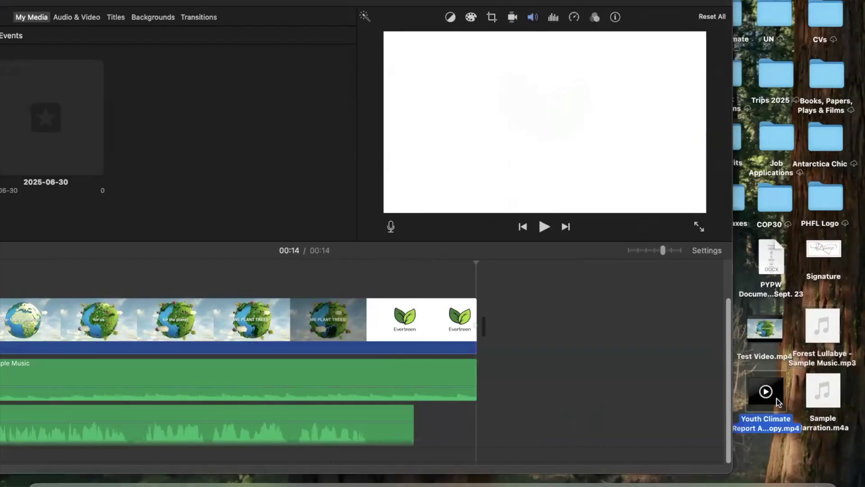
left_click_drag(777, 401, 480, 322)
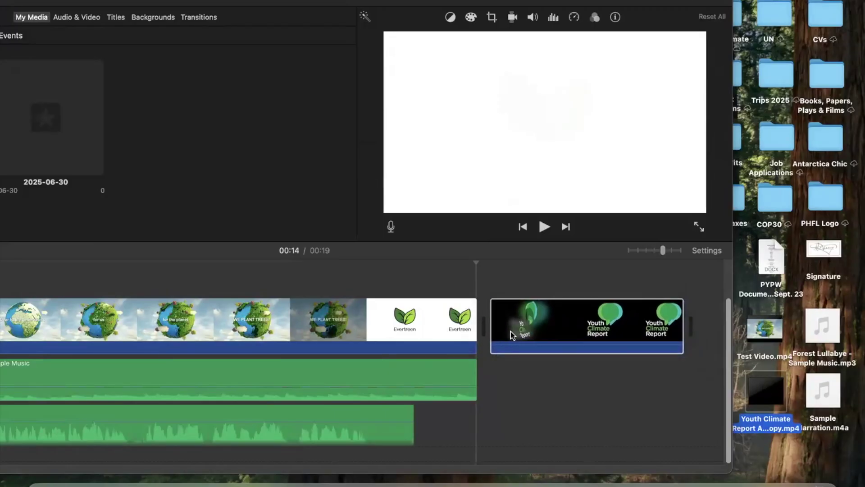
left_click(437, 274)
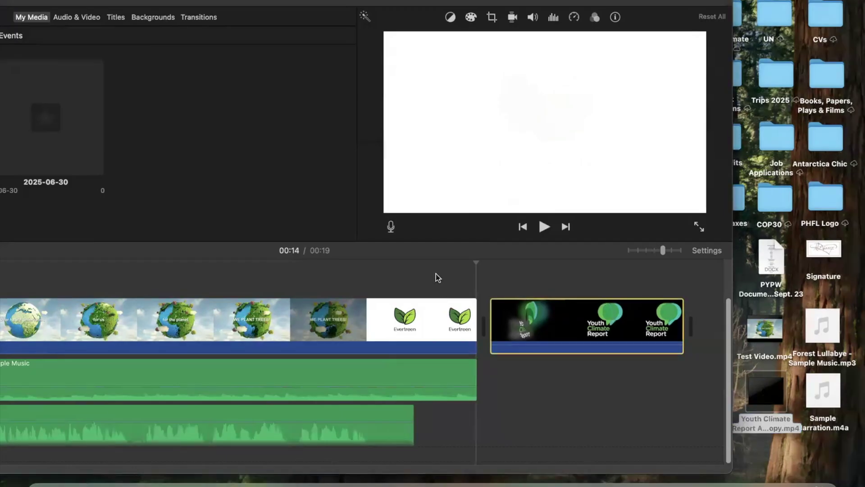
left_click(422, 277)
key("space")
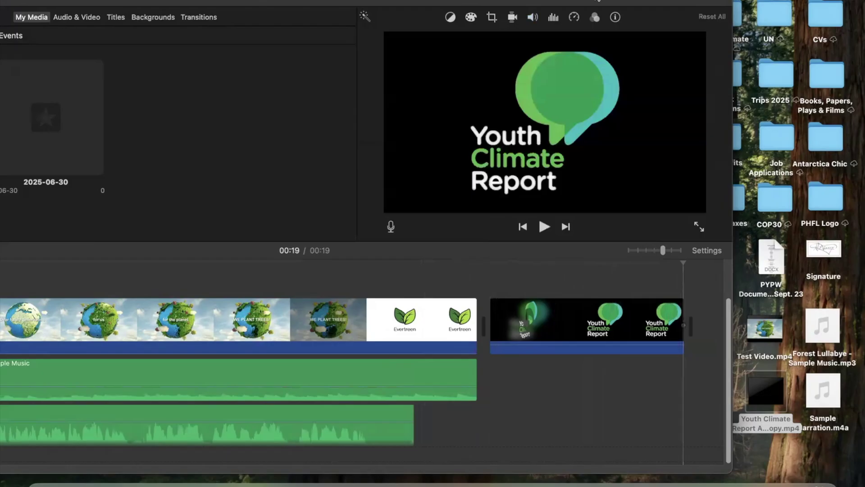
Add the Verra Ad image from the desktop after the Youth Climate Report clip and play the movie's ending
left_click_drag(470, 3, 409, 4)
left_click_drag(518, 2, 537, 1)
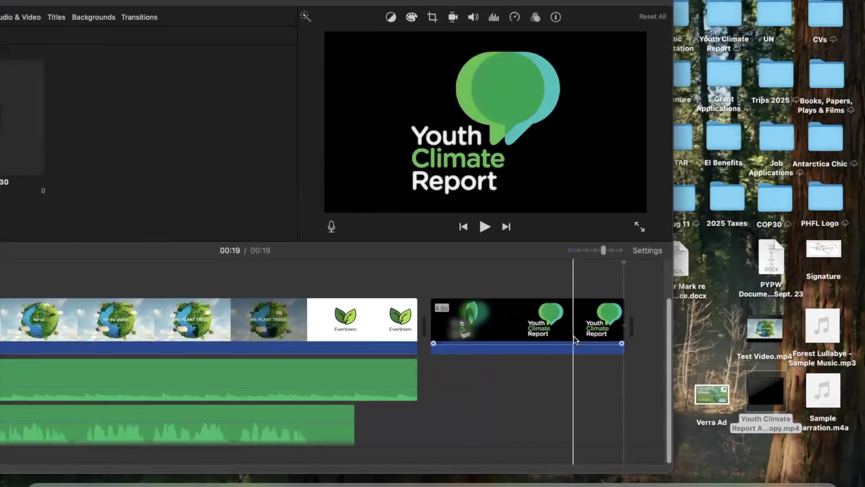
scroll(576, 341, "right", 3)
scroll(575, 338, "right", 8)
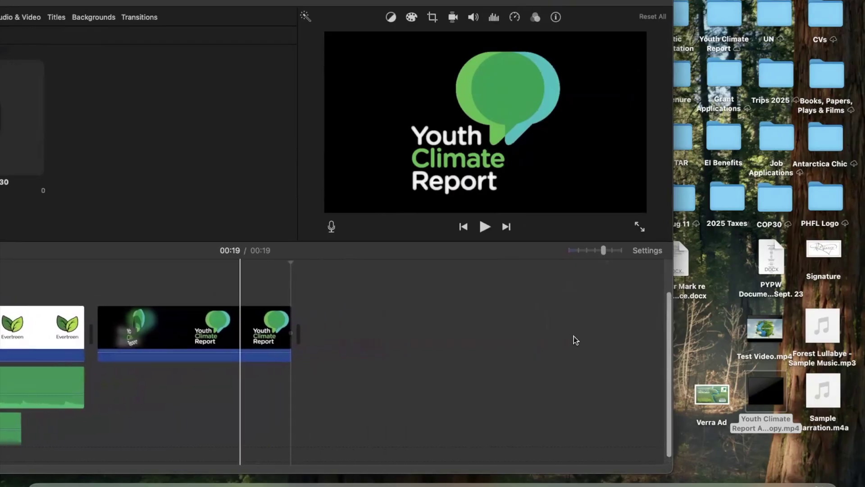
left_click(704, 392)
left_click_drag(705, 394, 311, 334)
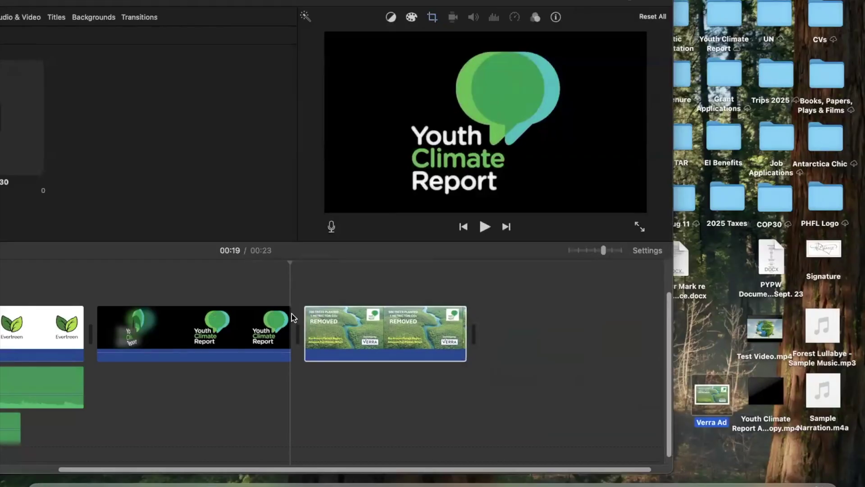
left_click(220, 282)
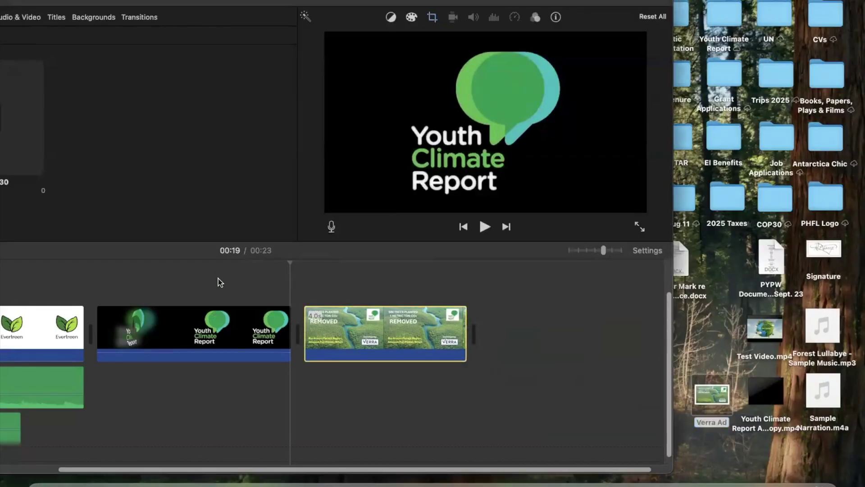
left_click(218, 279)
key("space")
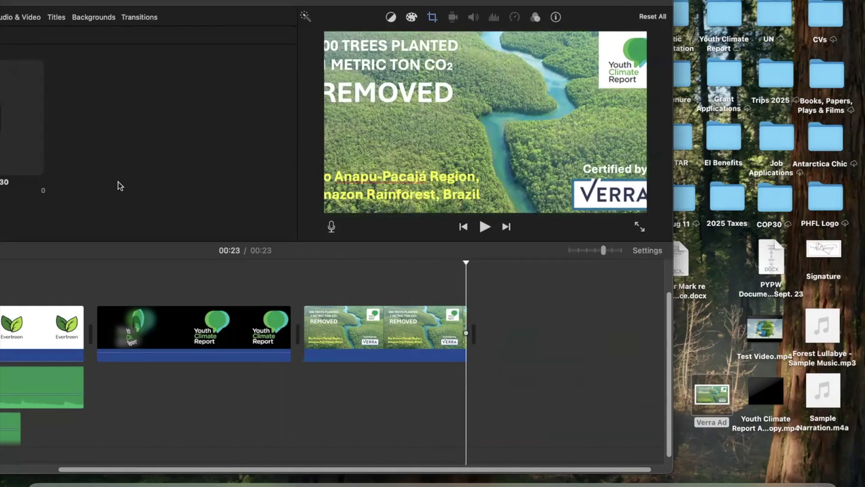
Move the Verra Ad image between the Evertreen and Youth Climate Report clips and play the new sequence
left_click_drag(148, 2, 370, 9)
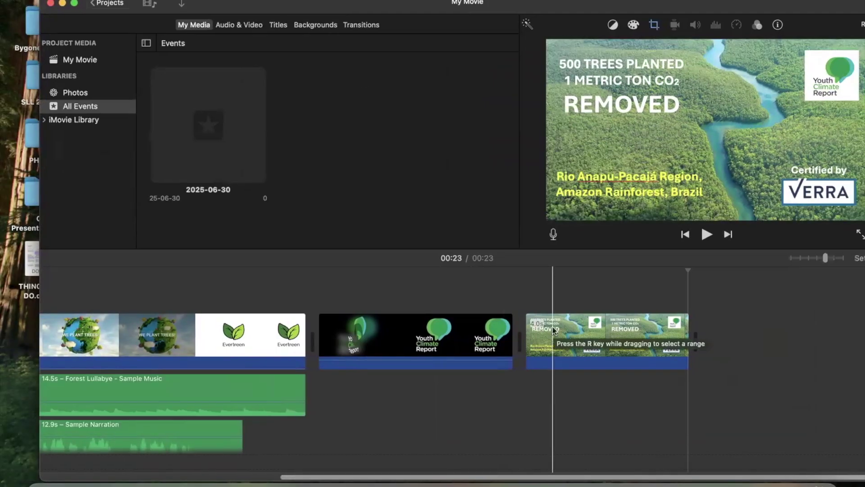
left_click(618, 332)
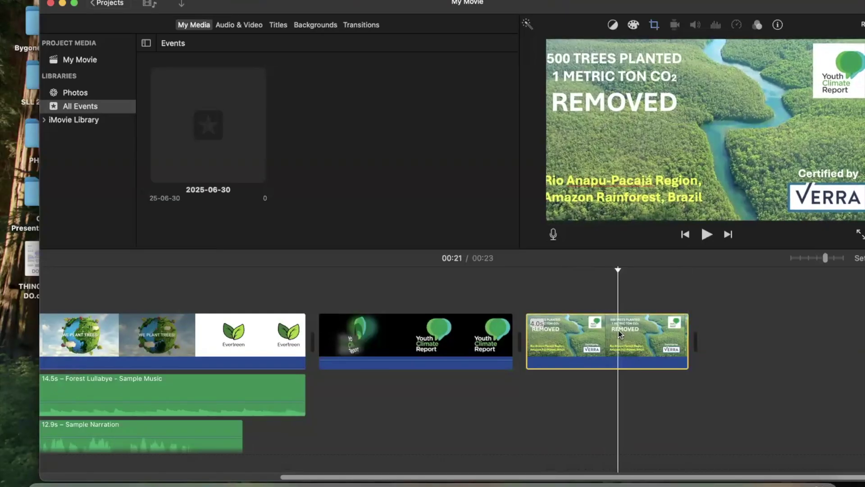
left_click_drag(618, 330, 389, 334)
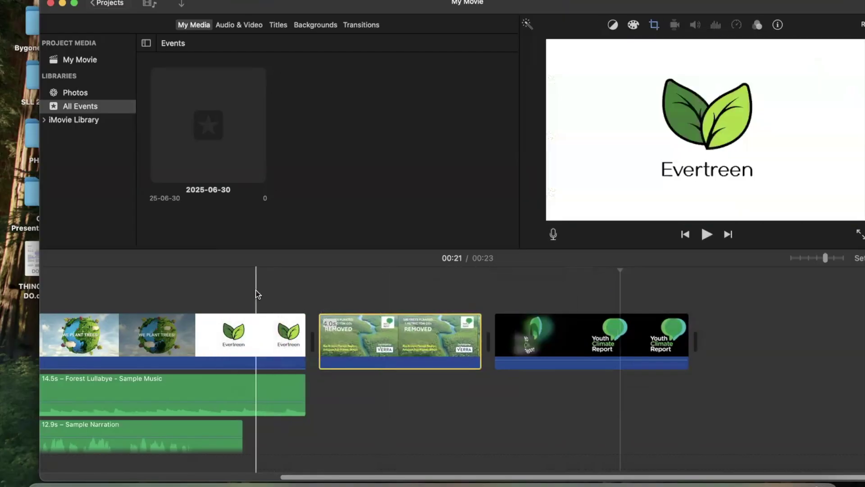
left_click(257, 294)
key("space")
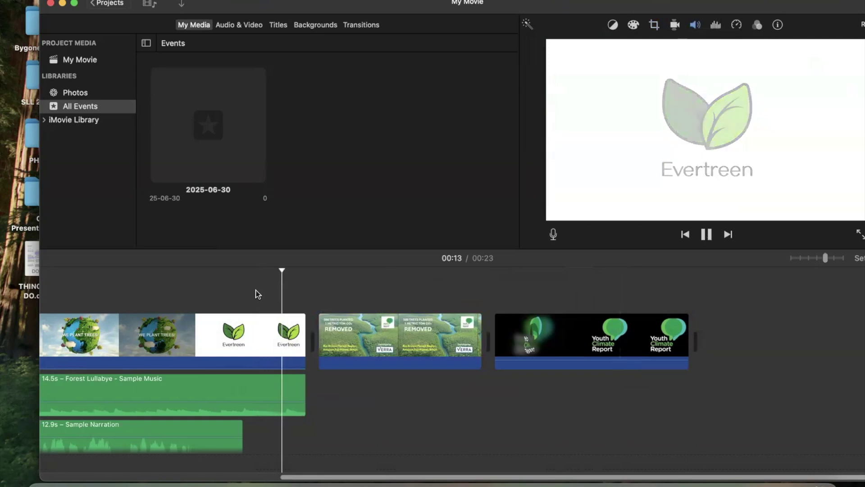